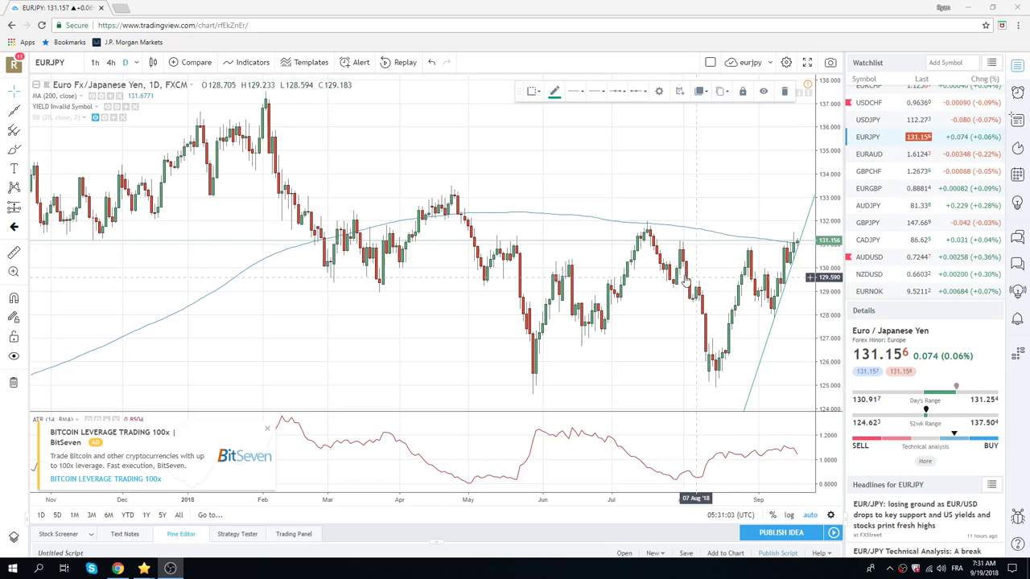
# Step: Scroll up the watchlist to bring the ES1! futures row into view
pyautogui.scroll(5, 684, 266)
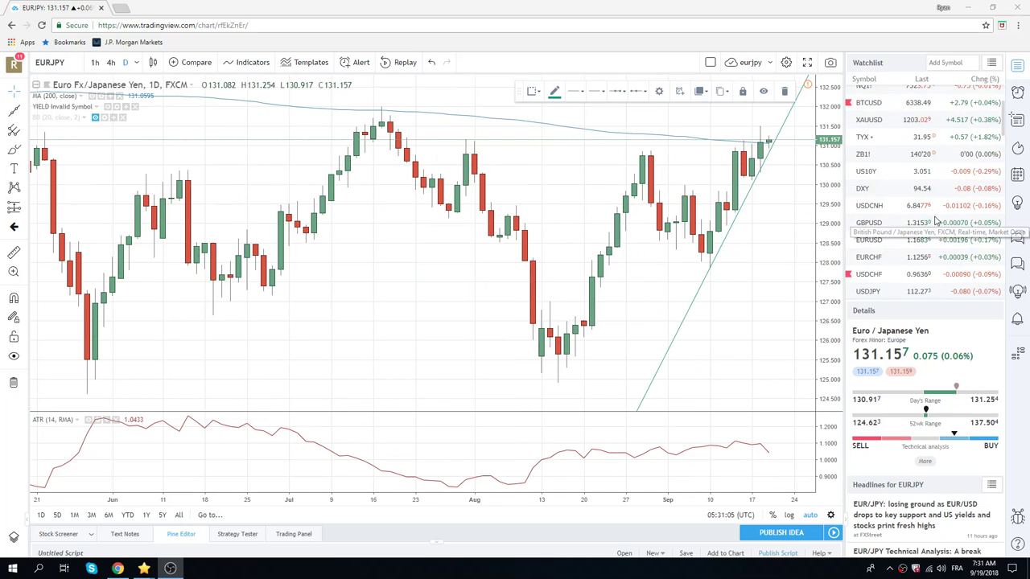
pyautogui.scroll(3, 933, 222)
pyautogui.scroll(3, 933, 221)
# Step: Load ES1!, zoom its daily chart to check the trendline and 200 MA, then return to EURJPY
pyautogui.click(860, 134)
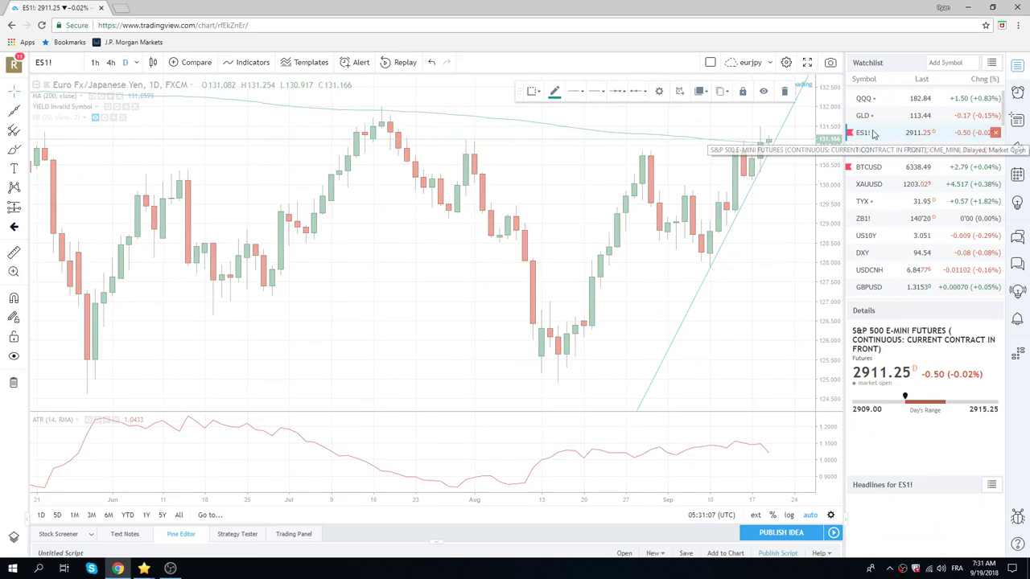
pyautogui.scroll(-1, 760, 193)
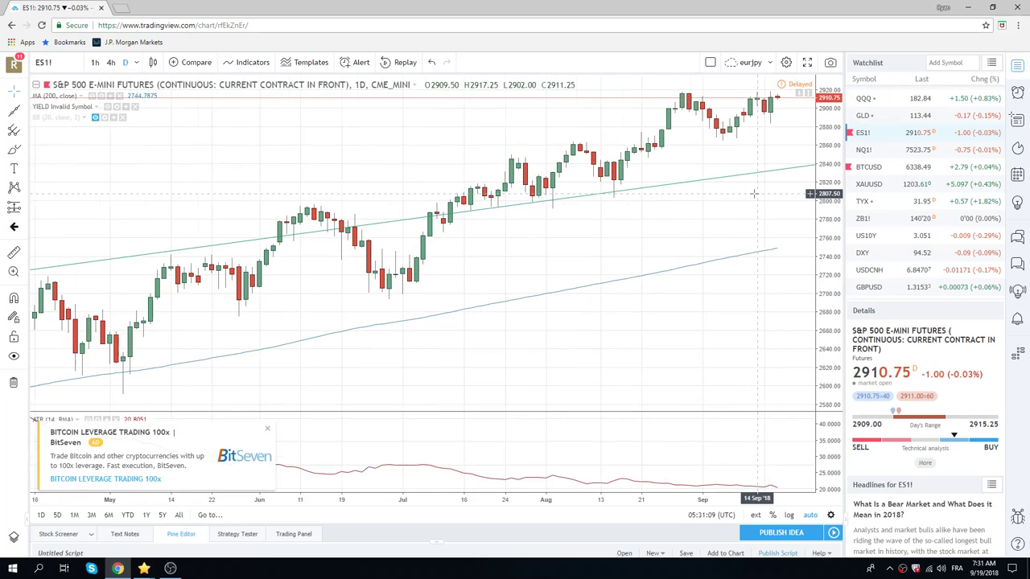
pyautogui.scroll(-1, 757, 195)
pyautogui.scroll(1, 760, 189)
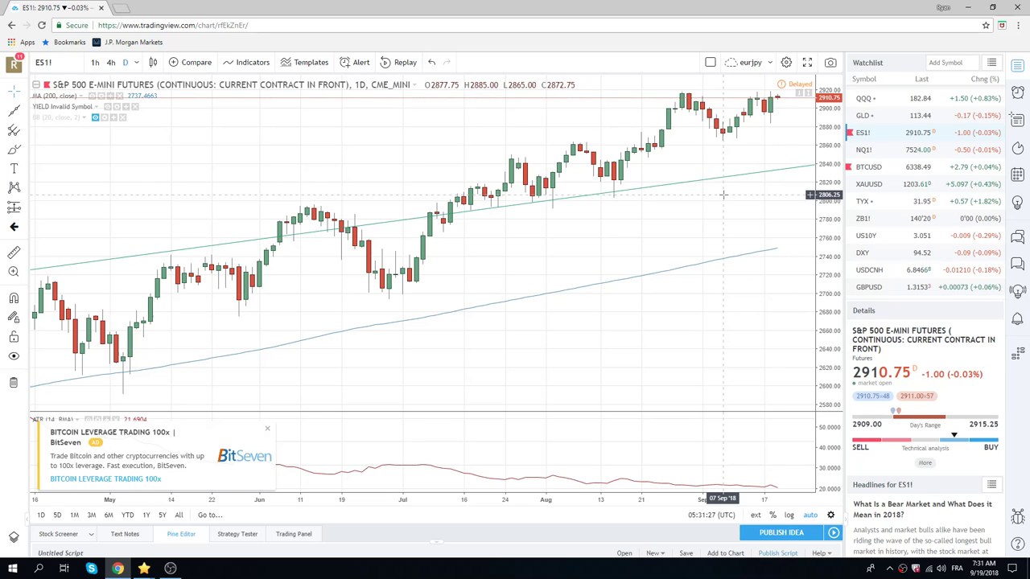
pyautogui.scroll(-3, 679, 193)
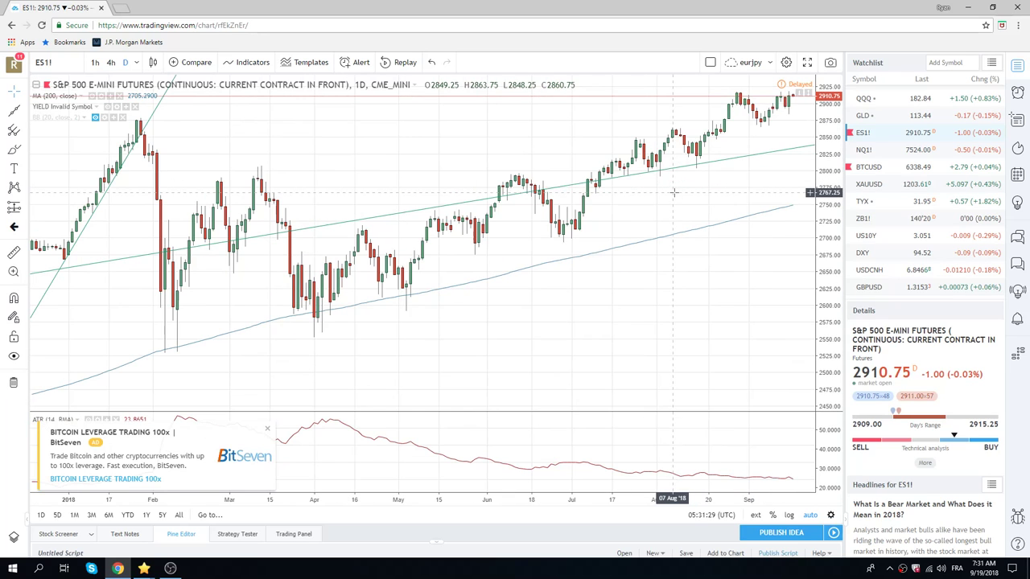
pyautogui.scroll(2, 682, 192)
pyautogui.scroll(-3, 681, 191)
pyautogui.scroll(2, 681, 191)
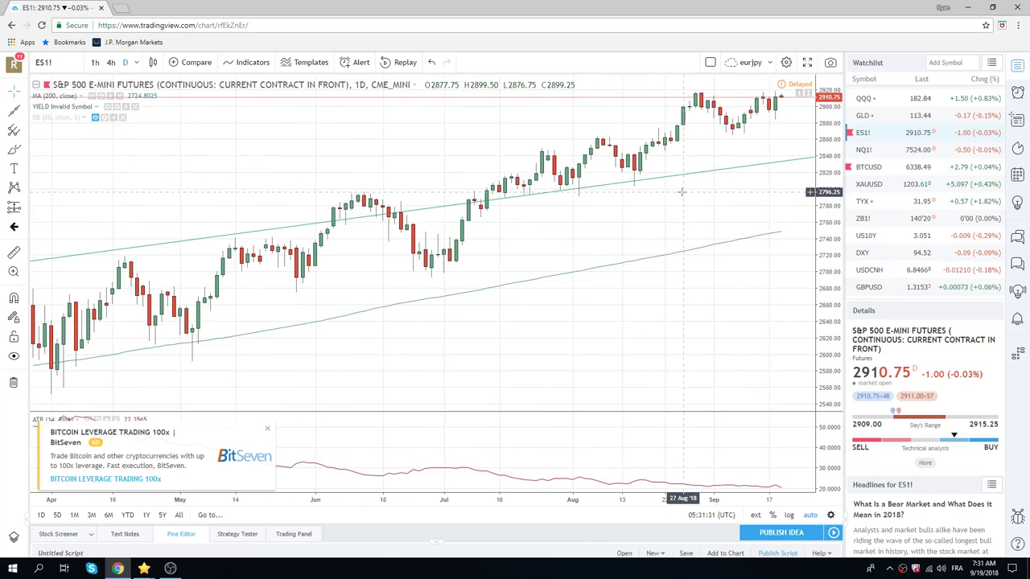
pyautogui.scroll(1, 682, 191)
pyautogui.scroll(1, 681, 192)
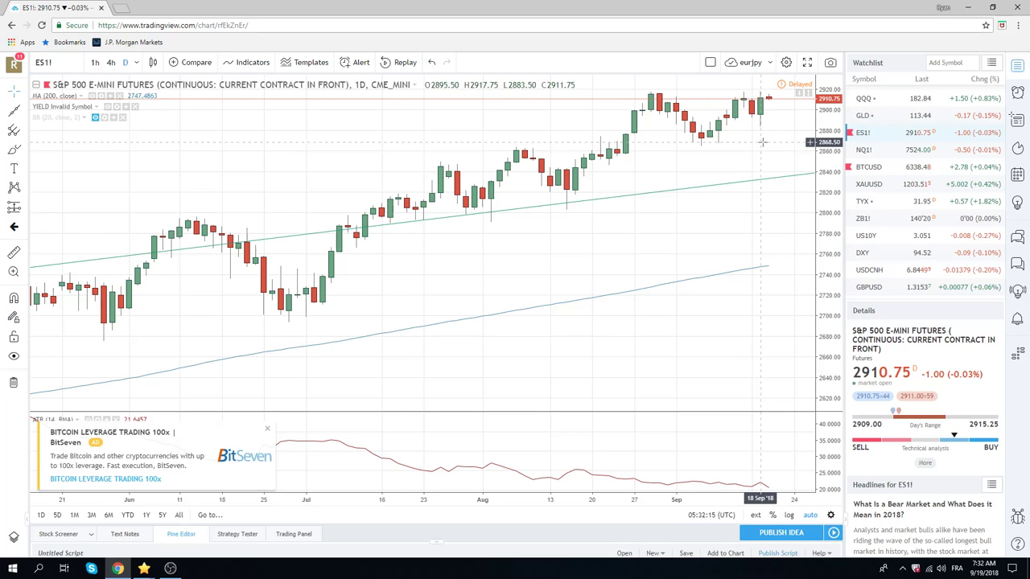
pyautogui.moveTo(891, 133)
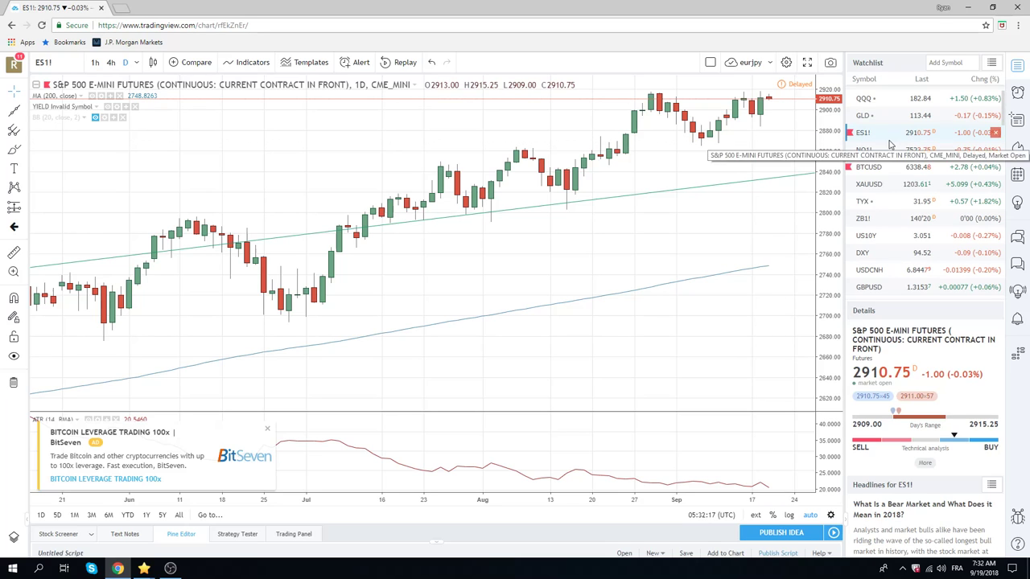
pyautogui.scroll(-2, 891, 144)
pyautogui.click(891, 287)
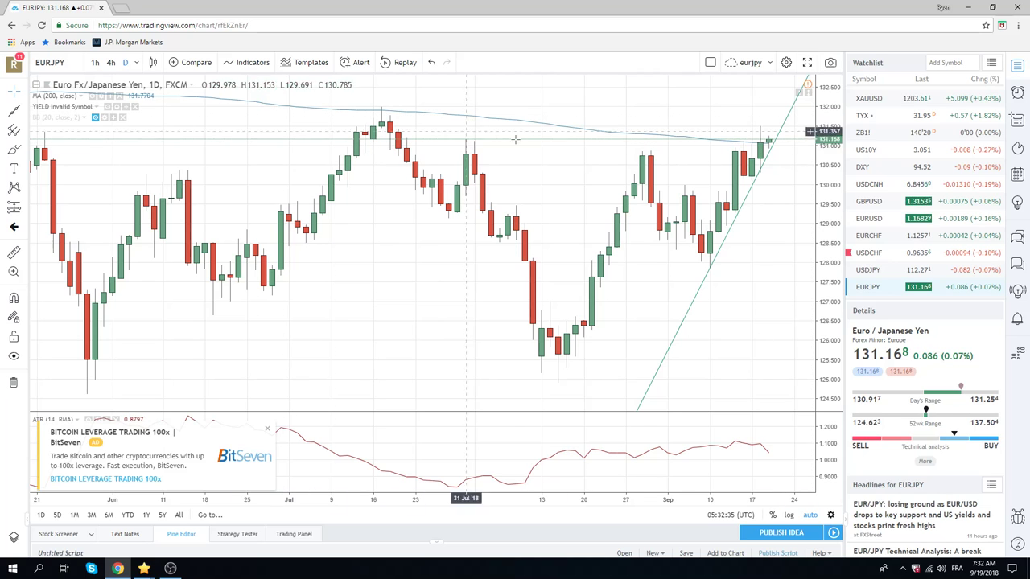
# Step: Switch EURJPY to the 4-hour timeframe and select its rising trendline
pyautogui.click(111, 63)
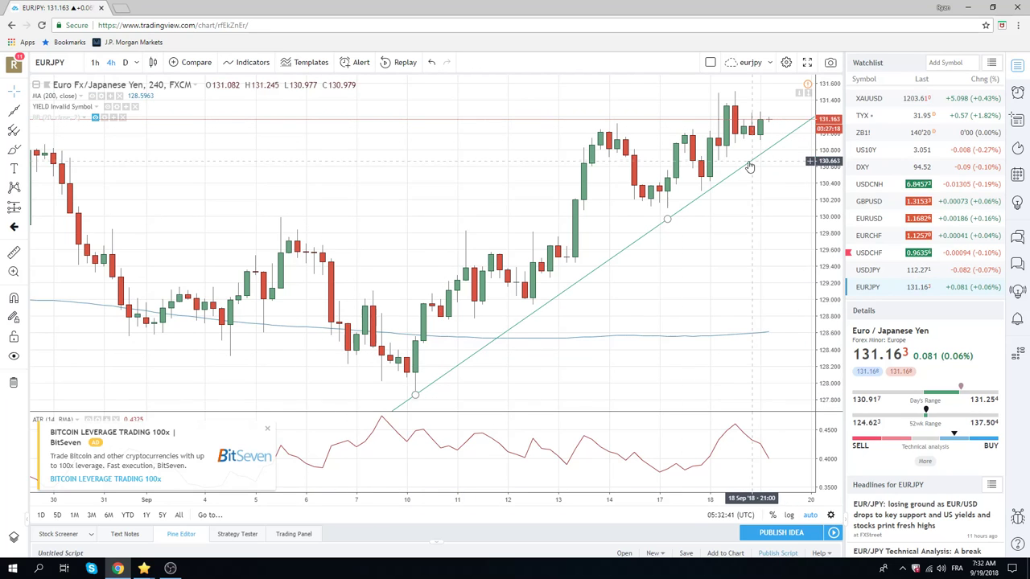
pyautogui.moveTo(716, 188)
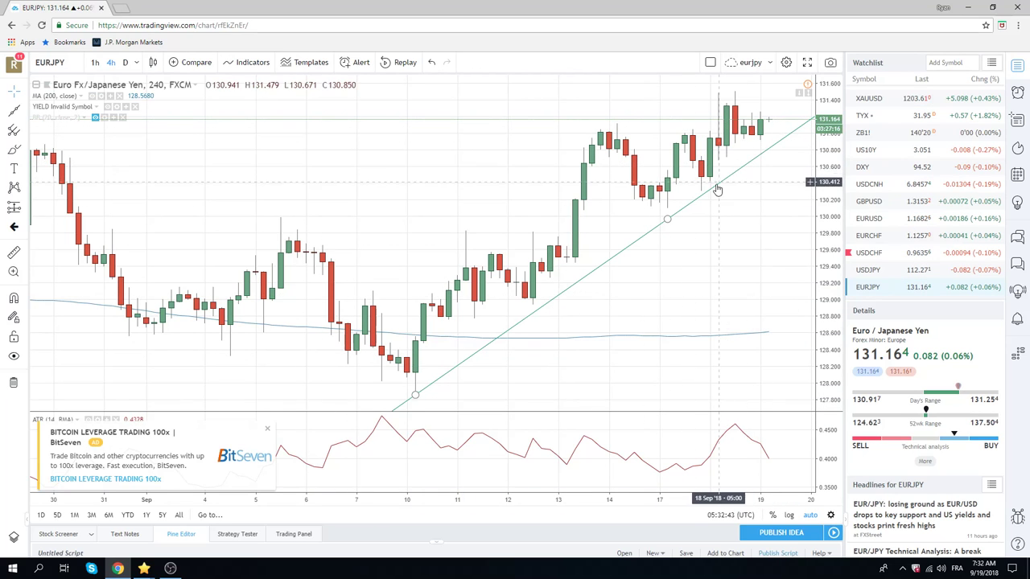
pyautogui.click(688, 206)
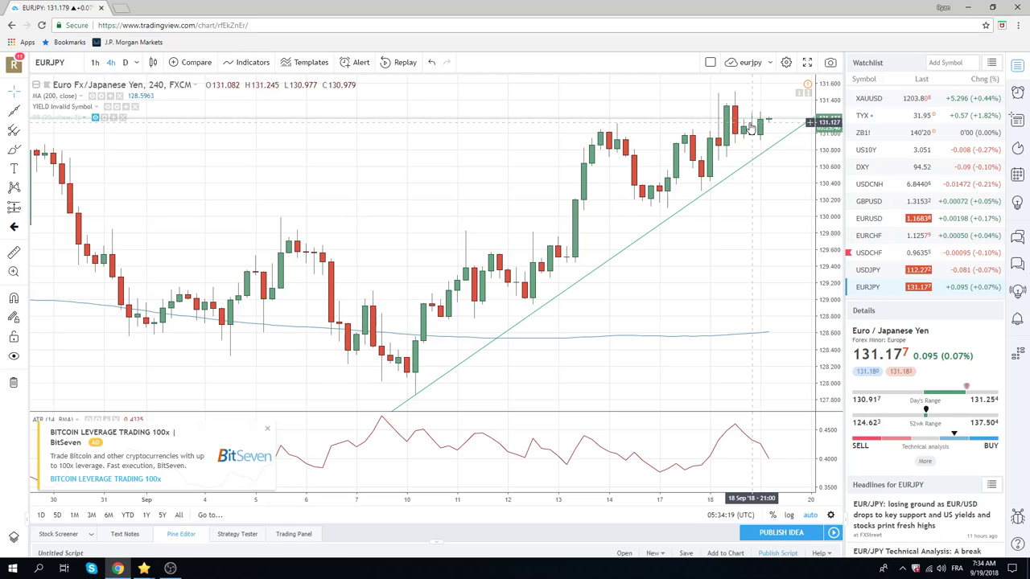
pyautogui.moveTo(901, 201)
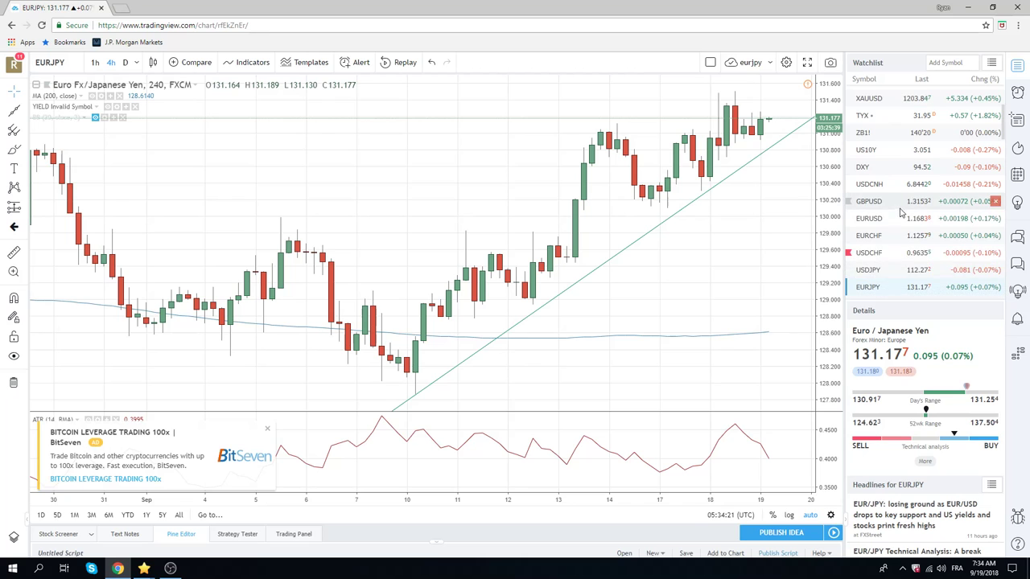
# Step: Look at the USDJPY chart, then US10Y, then return to USDJPY
pyautogui.click(871, 274)
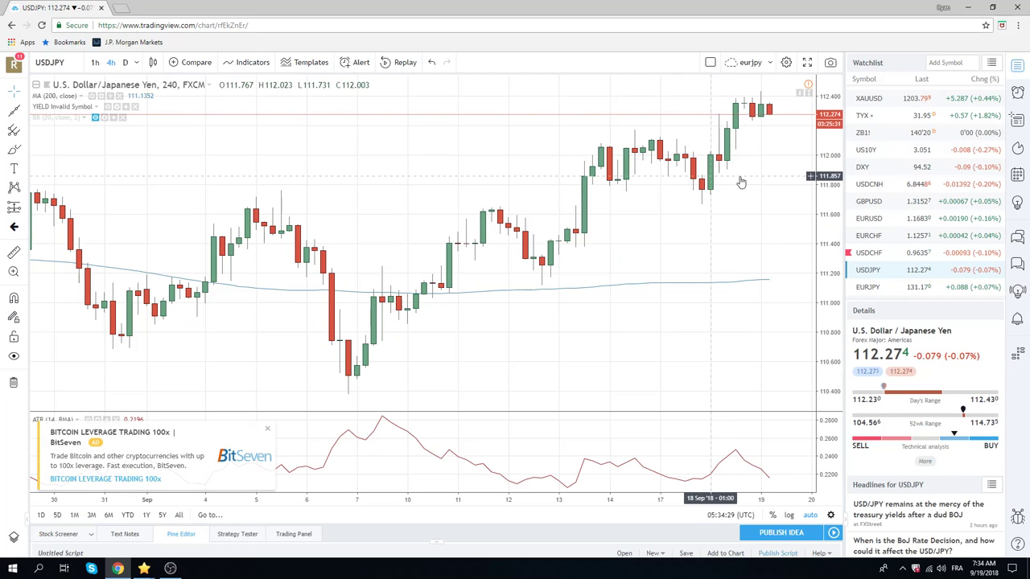
pyautogui.click(866, 155)
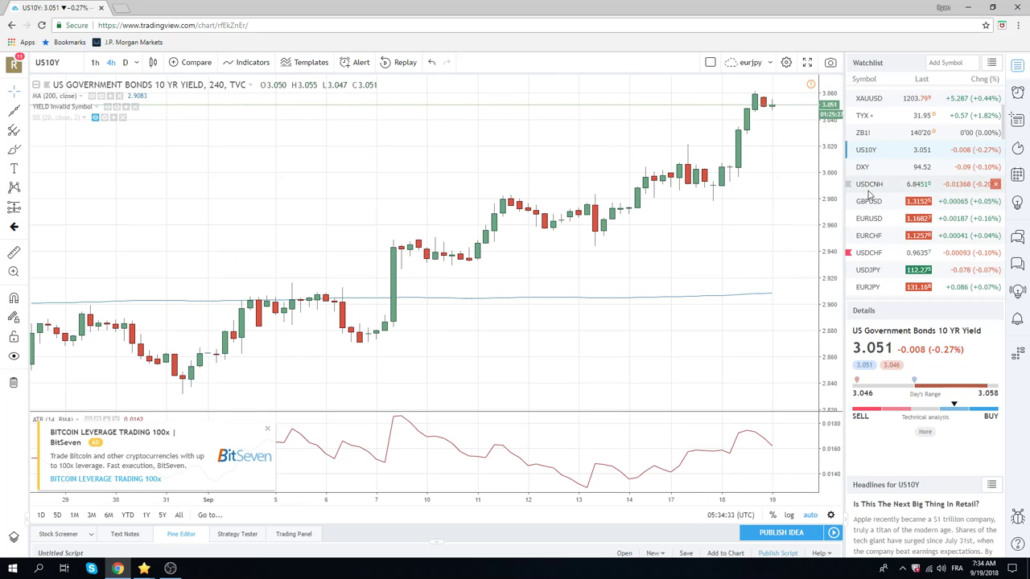
pyautogui.click(868, 273)
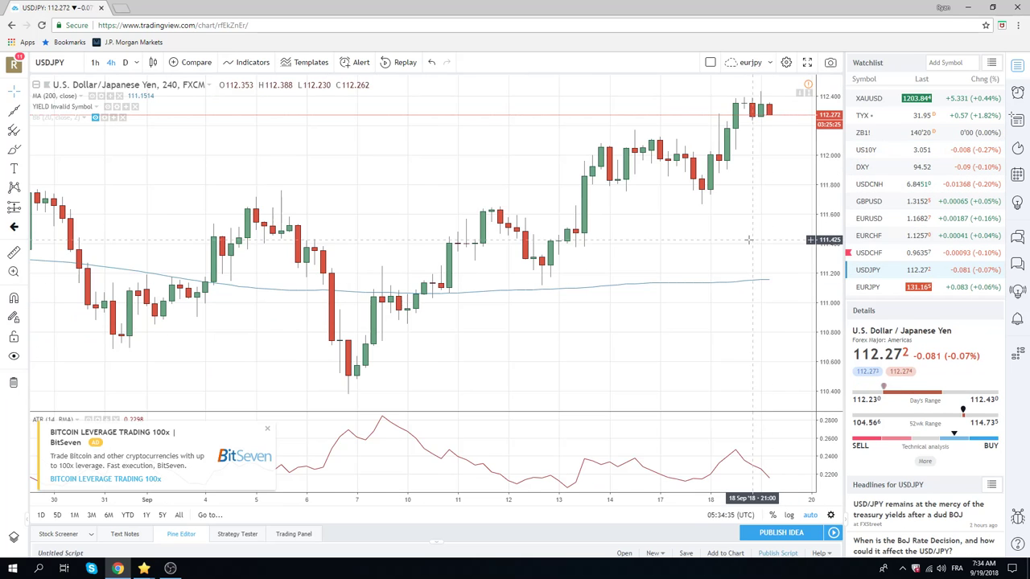
# Step: Zoom out on USDJPY, then load GBPUSD from the watchlist
pyautogui.scroll(-3, 742, 241)
pyautogui.scroll(-2, 742, 241)
pyautogui.scroll(-2, 742, 242)
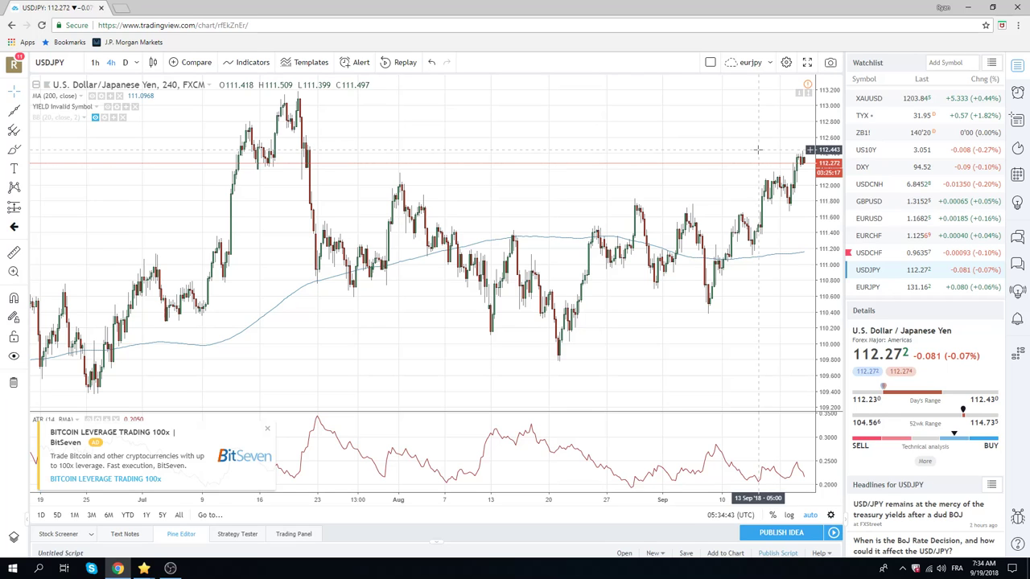
pyautogui.scroll(-2, 900, 149)
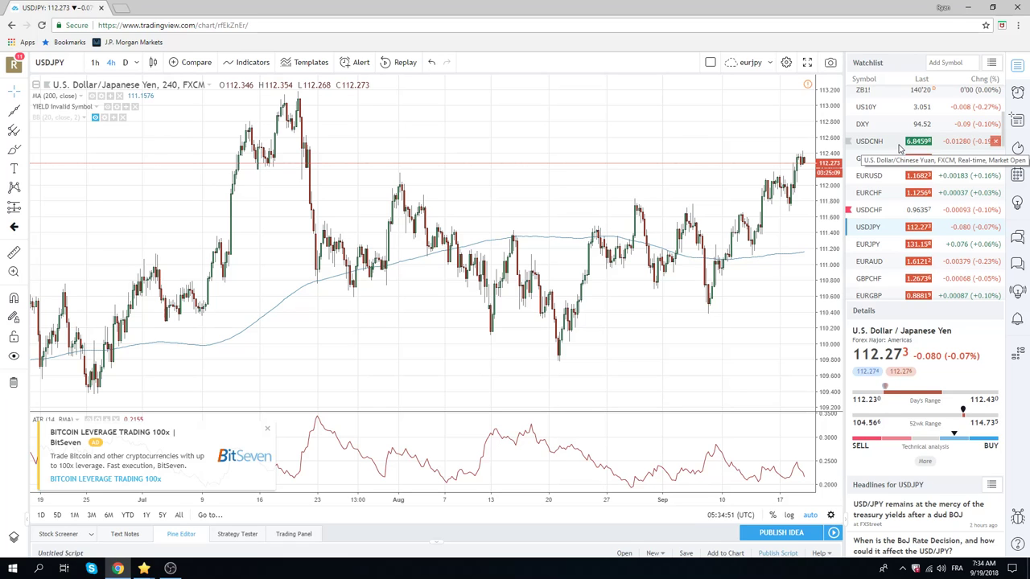
pyautogui.scroll(-1, 899, 149)
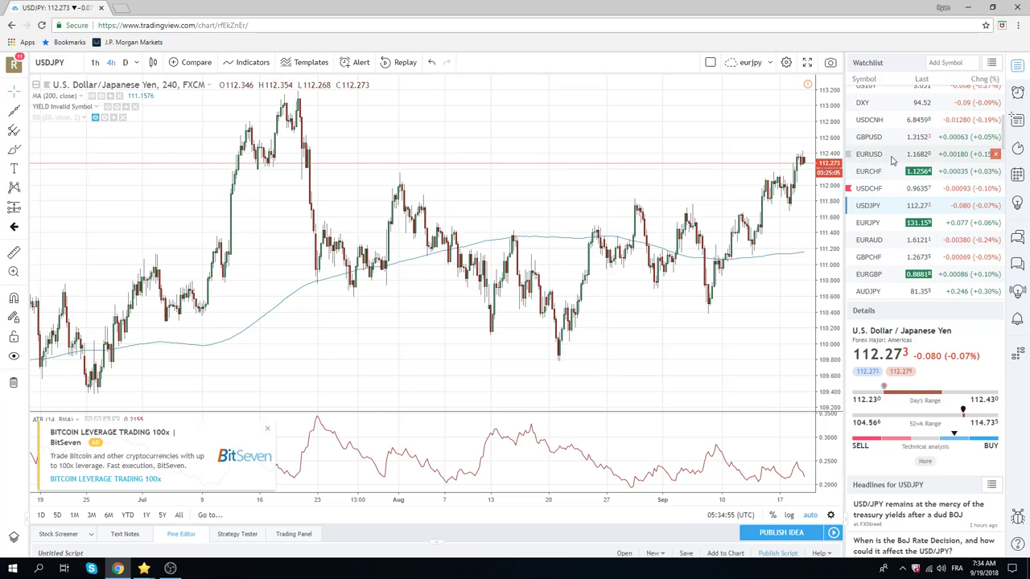
pyautogui.click(873, 137)
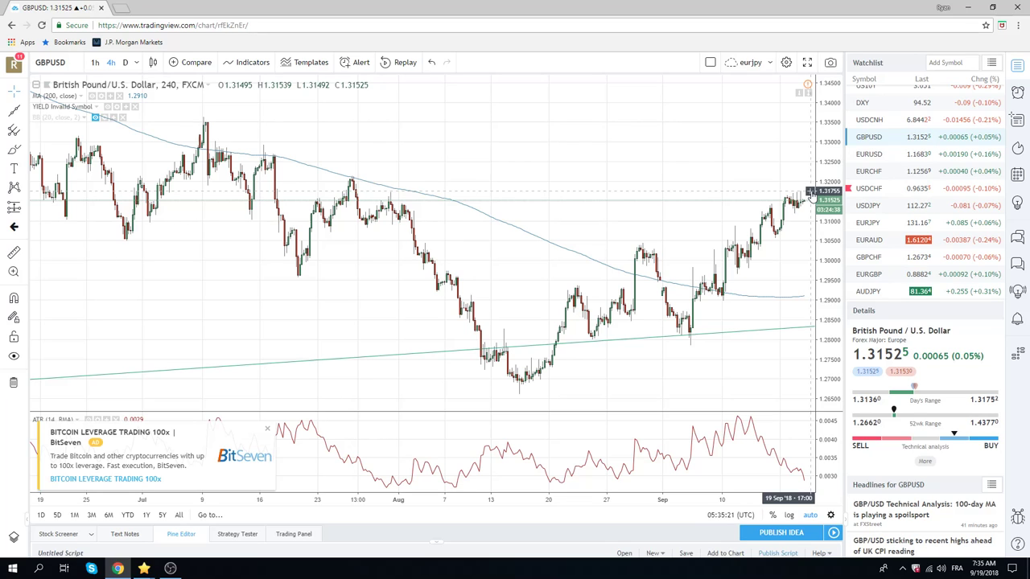
pyautogui.moveTo(926, 188)
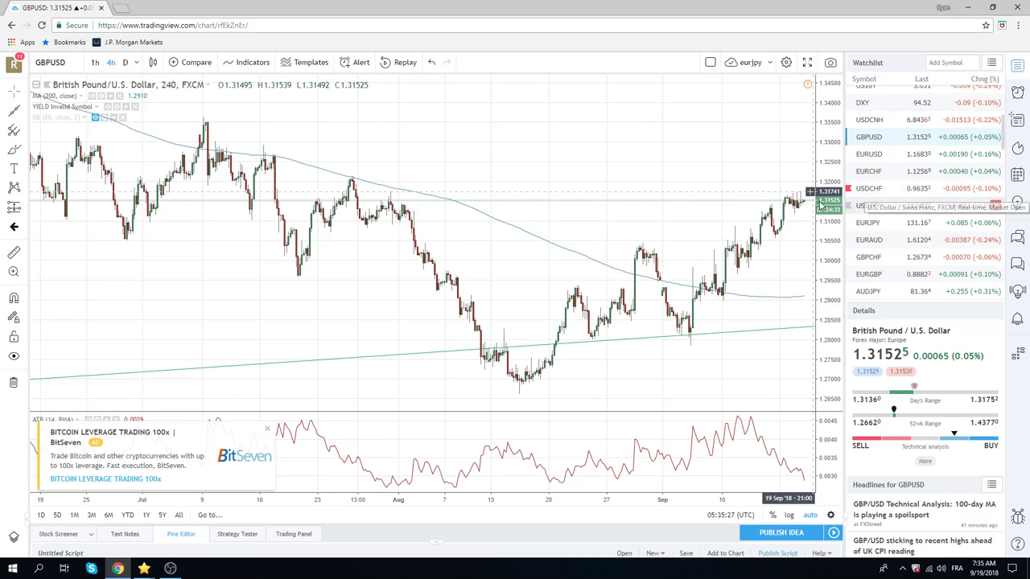
# Step: Zoom the GBPUSD 4-hour chart to check price near 1.31527 against the 200 MA and trendline
pyautogui.scroll(3, 785, 218)
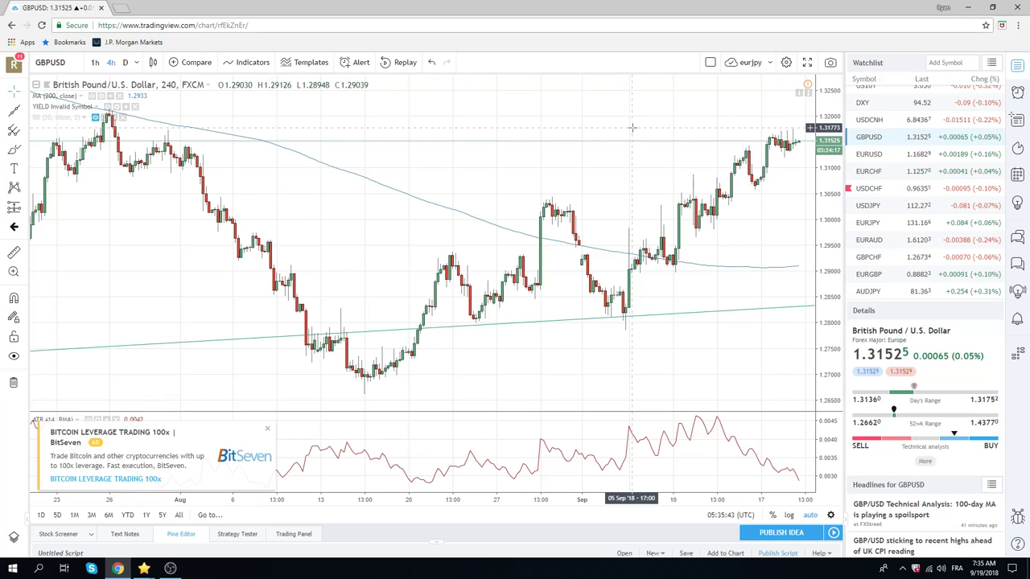
pyautogui.scroll(-2, 631, 129)
pyautogui.scroll(-1, 632, 133)
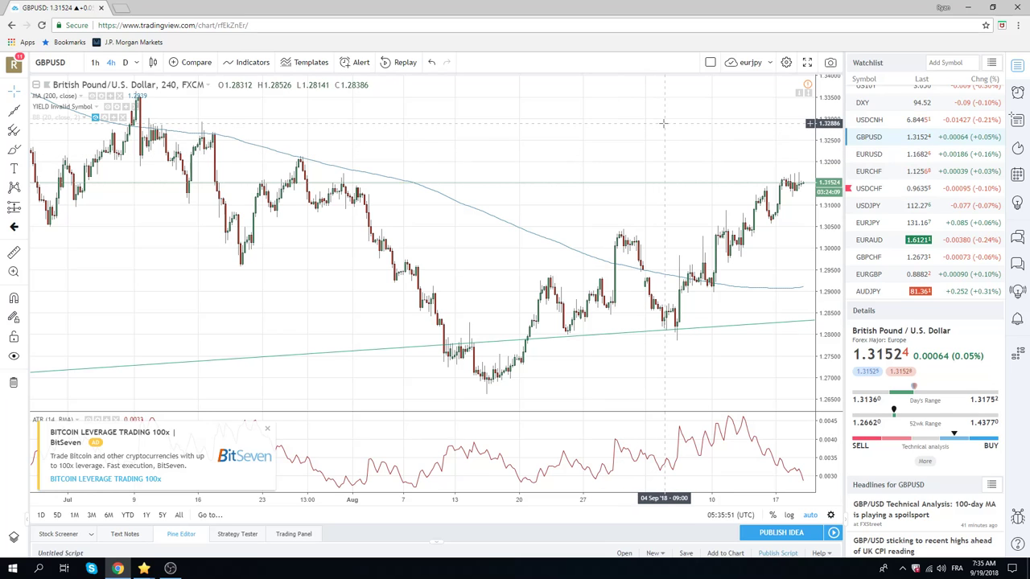
pyautogui.scroll(-2, 597, 150)
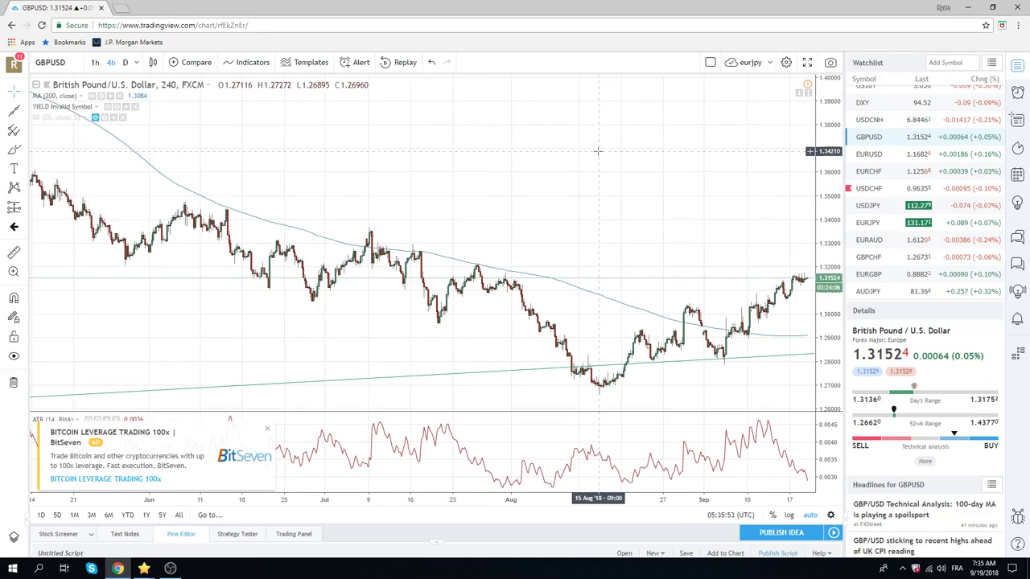
pyautogui.scroll(-1, 598, 150)
pyautogui.scroll(3, 602, 153)
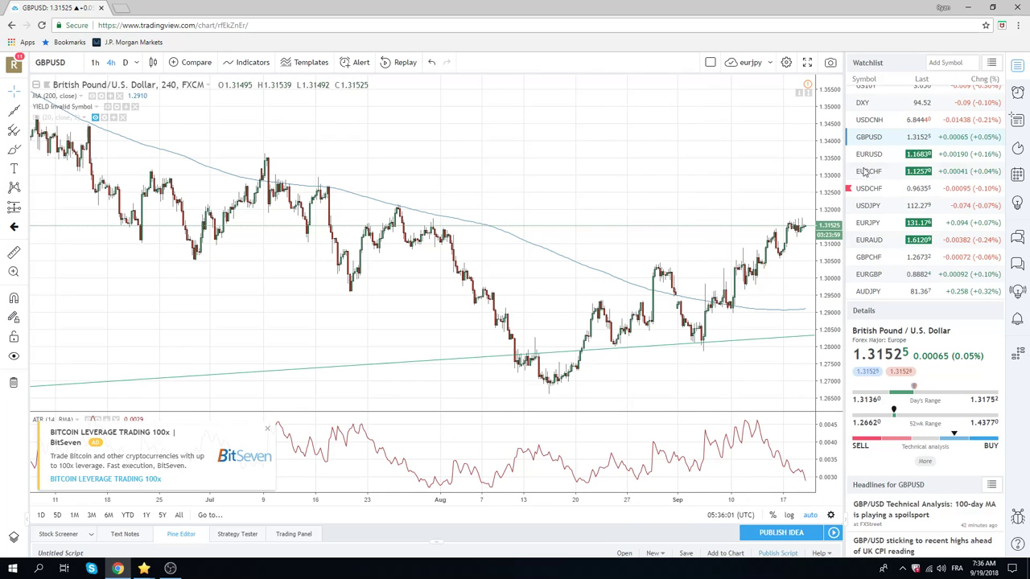
pyautogui.scroll(-1, 900, 180)
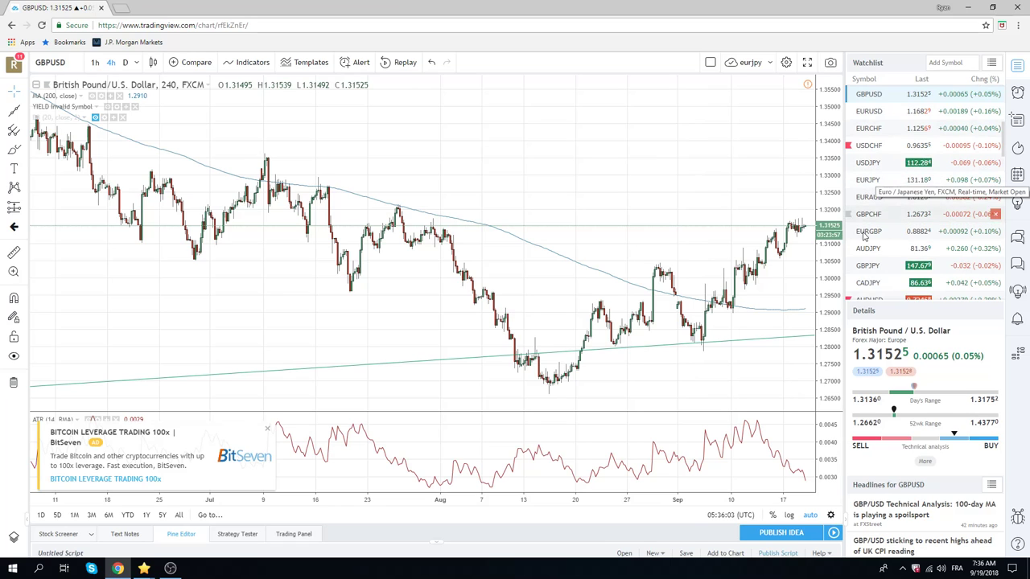
pyautogui.scroll(-1, 875, 228)
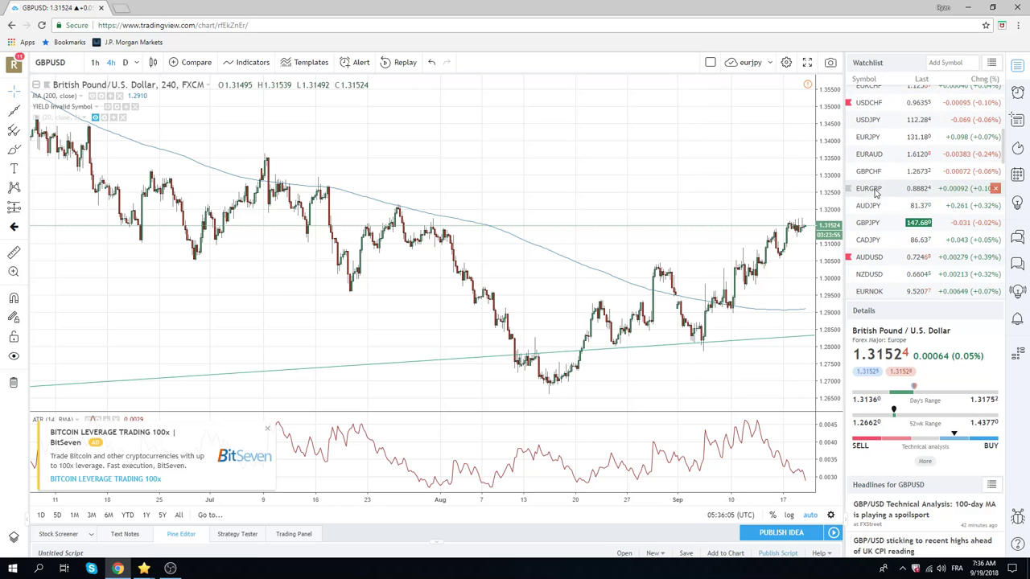
# Step: Load AUDUSD and zoom its 4-hour chart to compare price near 0.72471 with the declining 200 MA
pyautogui.click(873, 256)
pyautogui.scroll(2, 737, 275)
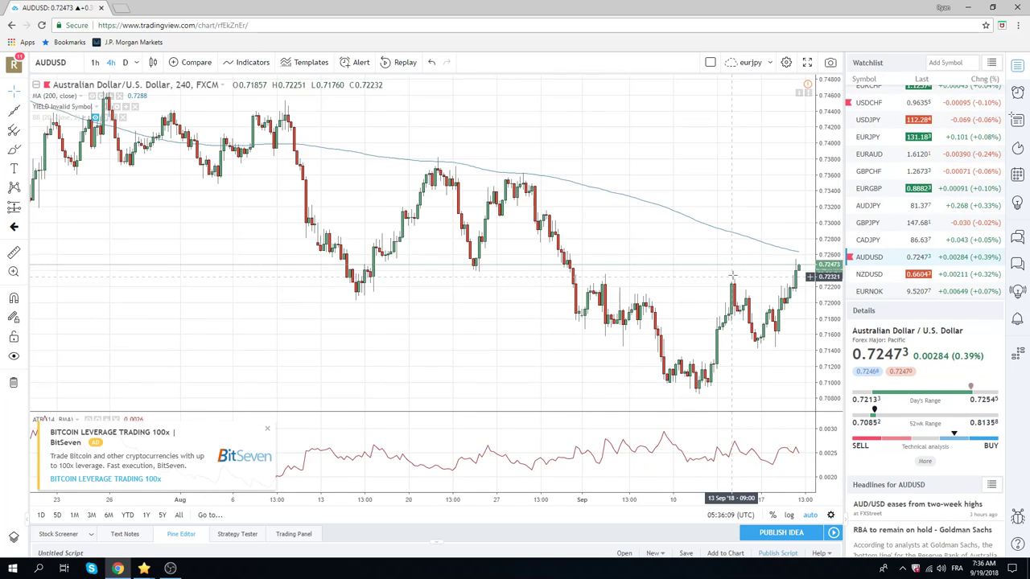
pyautogui.scroll(2, 749, 253)
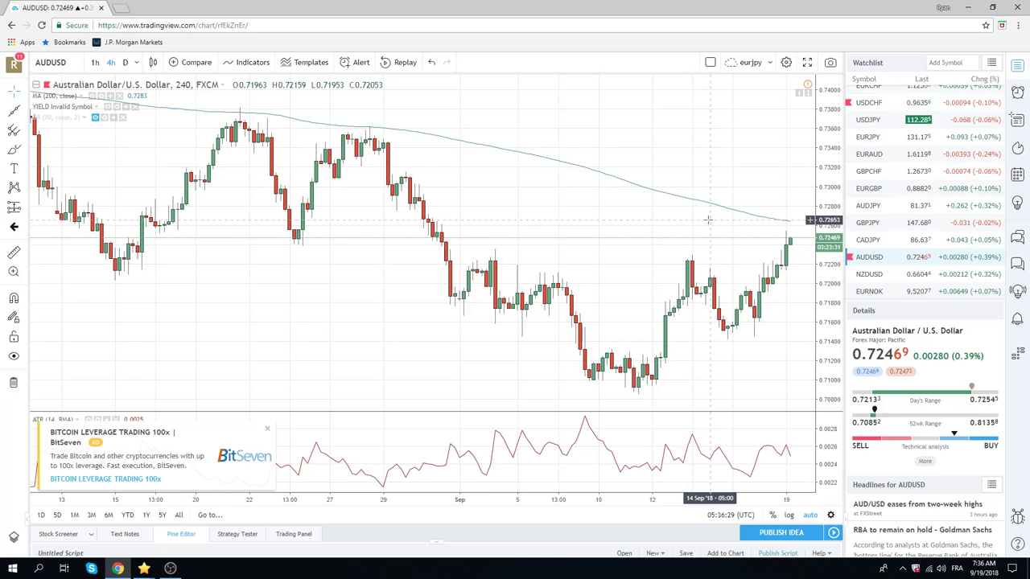
pyautogui.scroll(-2, 708, 219)
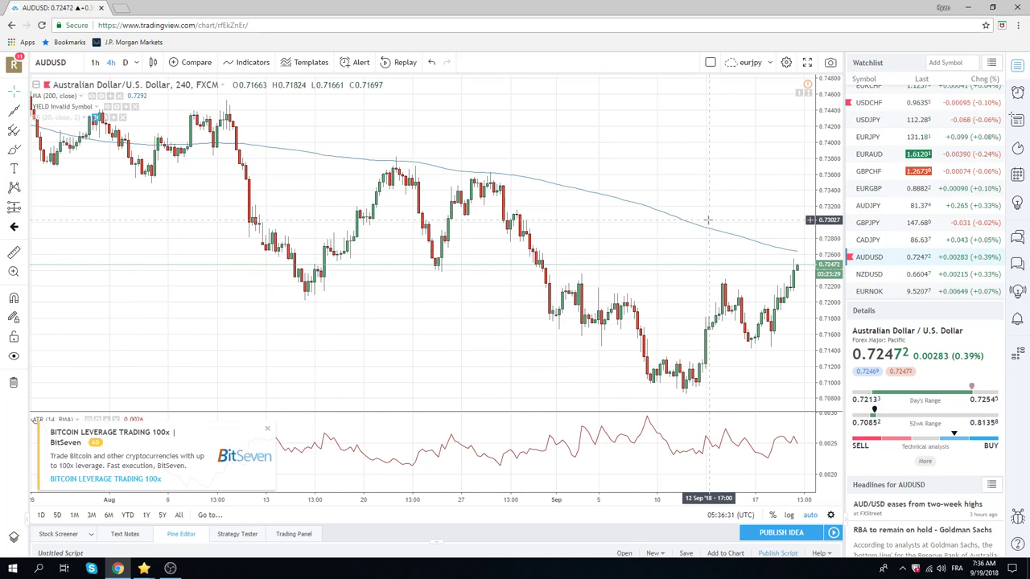
pyautogui.scroll(1, 709, 219)
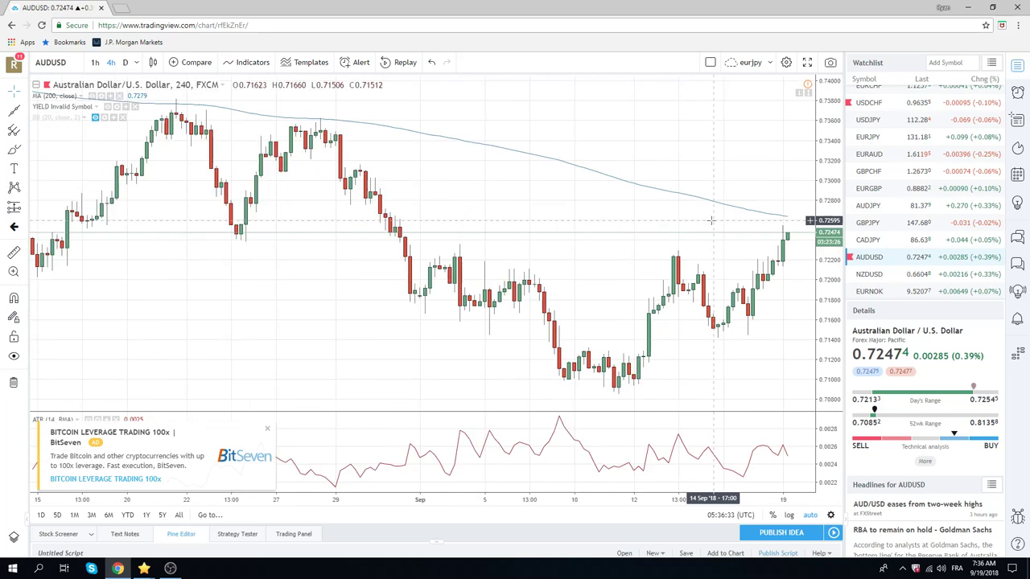
pyautogui.scroll(1, 711, 219)
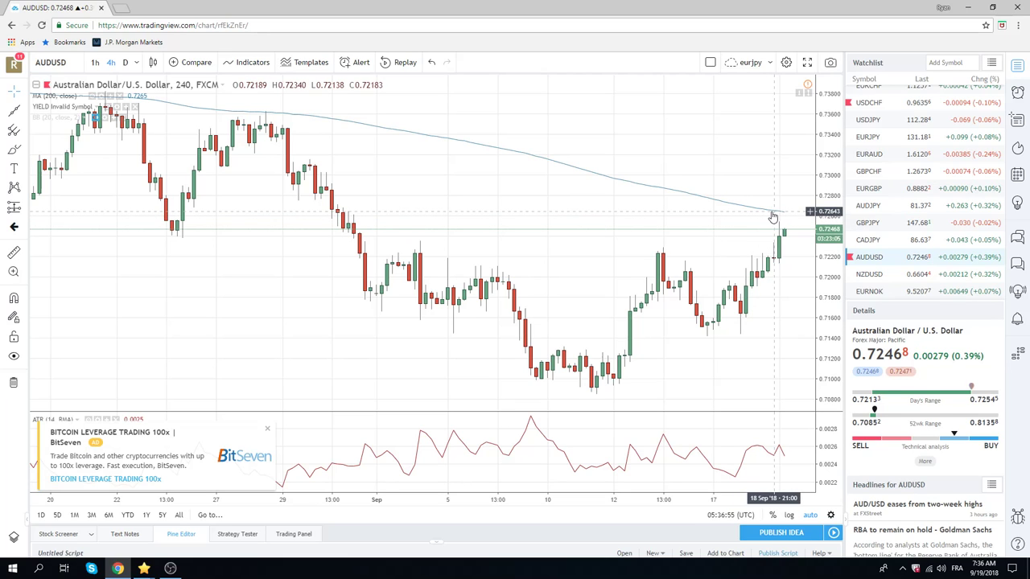
pyautogui.scroll(-2, 756, 225)
pyautogui.scroll(-2, 732, 233)
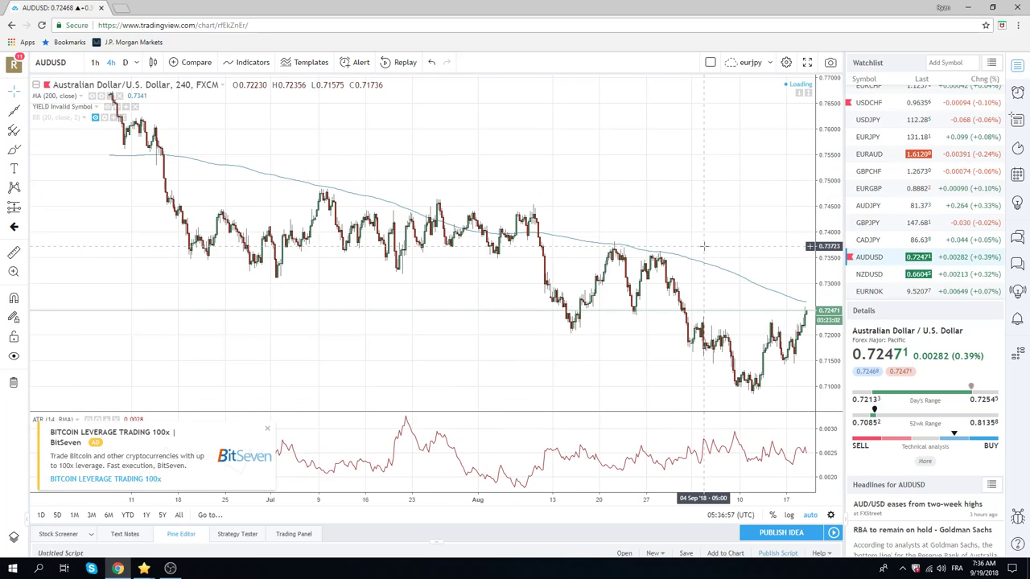
pyautogui.scroll(-2, 704, 245)
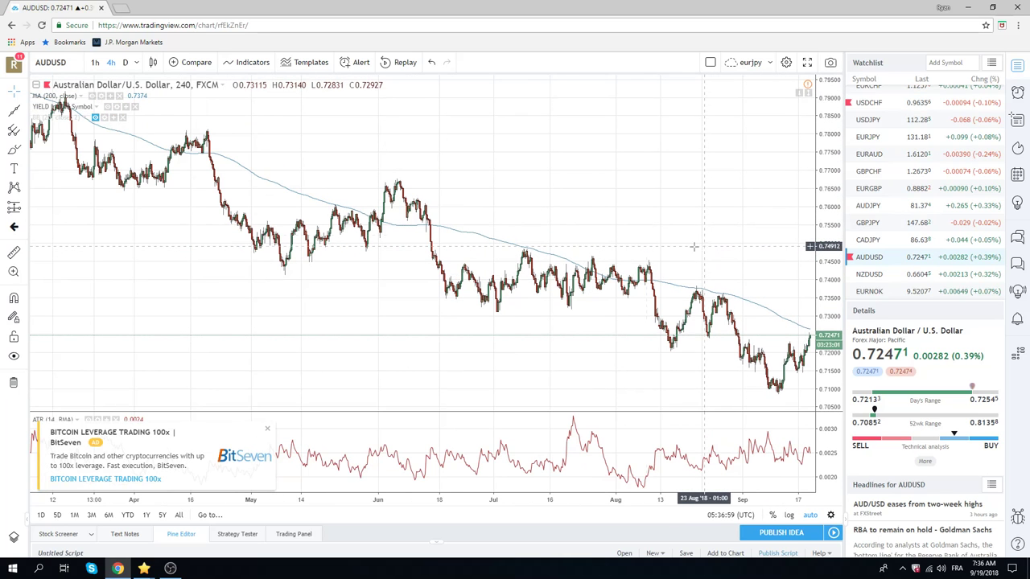
# Step: Set the daily timeframe, load NZDUSD, and scroll the watchlist down toward USDZAR
pyautogui.click(125, 62)
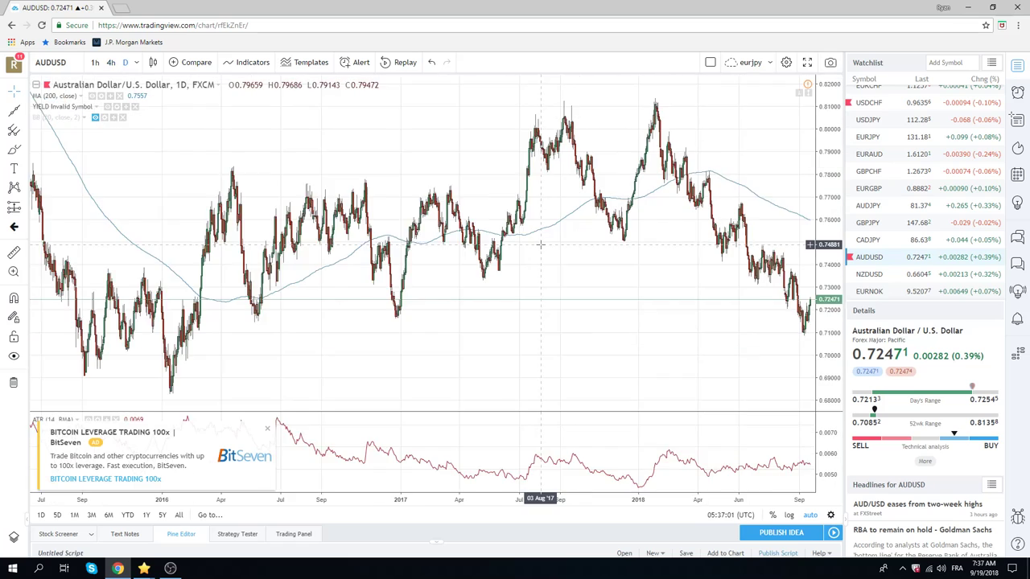
pyautogui.scroll(1, 544, 244)
pyautogui.scroll(2, 544, 244)
pyautogui.scroll(2, 542, 243)
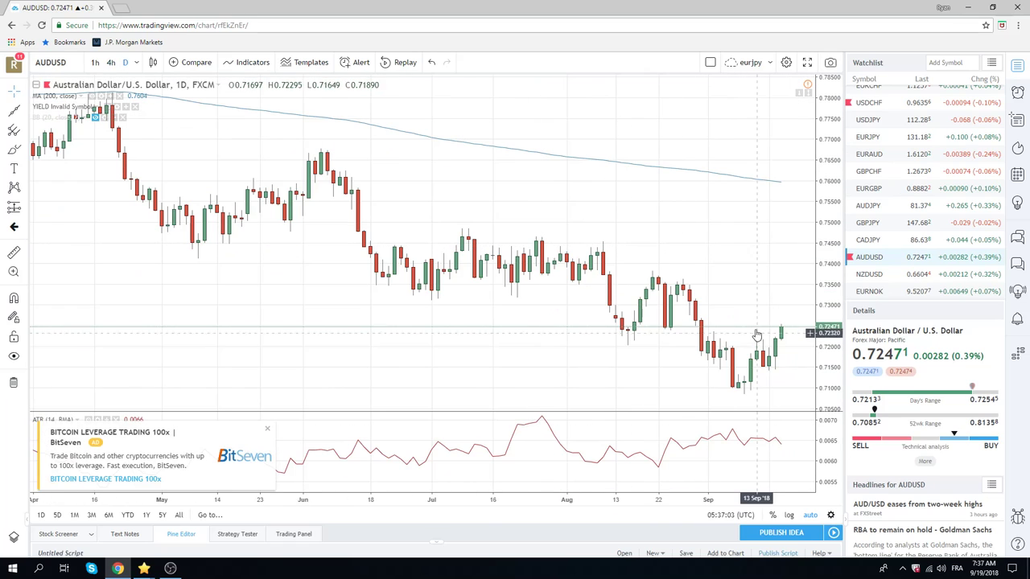
pyautogui.click(870, 274)
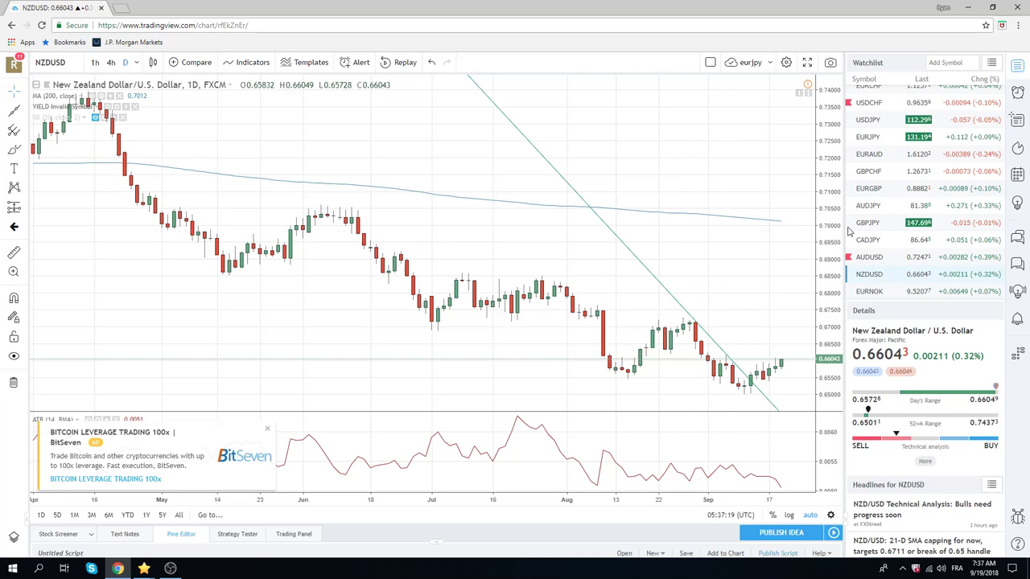
pyautogui.scroll(-1, 853, 232)
pyautogui.scroll(-1, 873, 227)
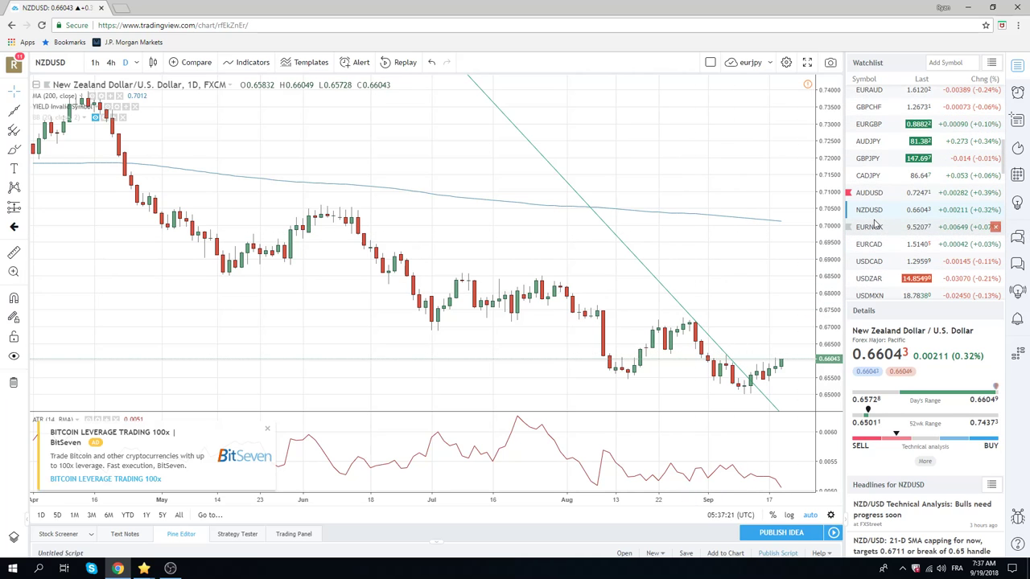
# Step: Load USDZAR on the 1-hour timeframe and zoom out to show its falling trendline
pyautogui.click(873, 279)
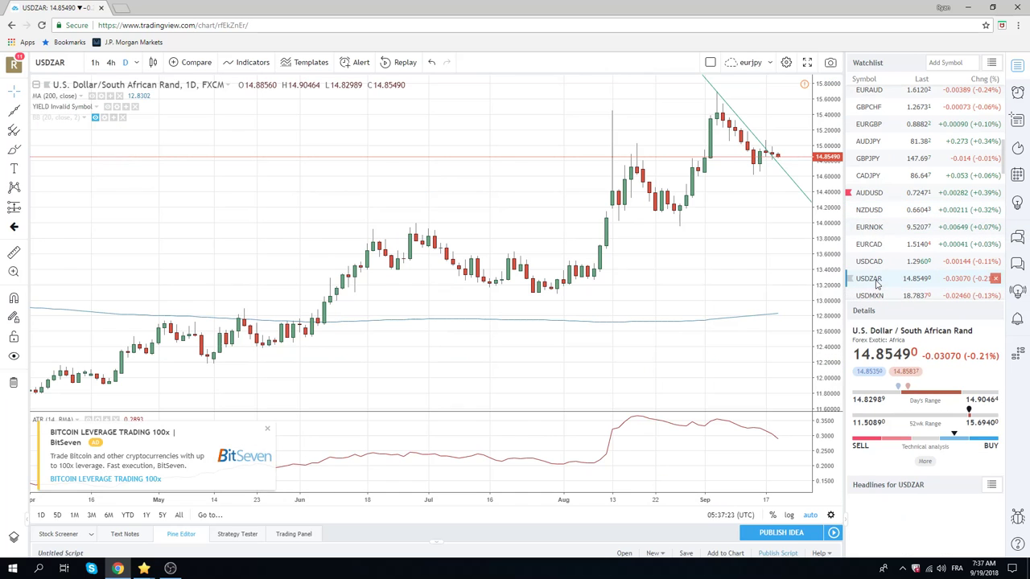
pyautogui.click(95, 61)
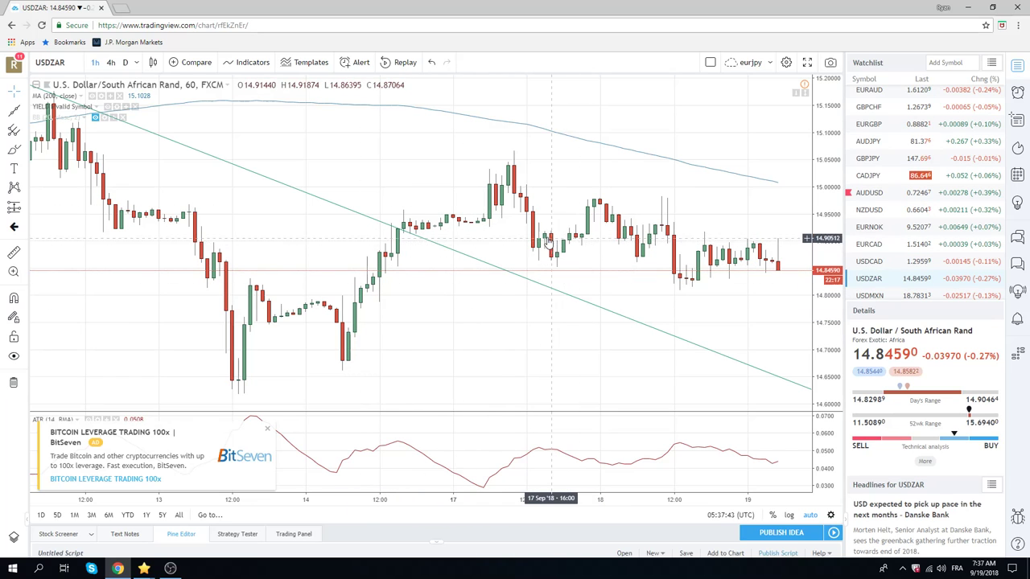
pyautogui.scroll(-2, 552, 249)
pyautogui.scroll(-2, 548, 244)
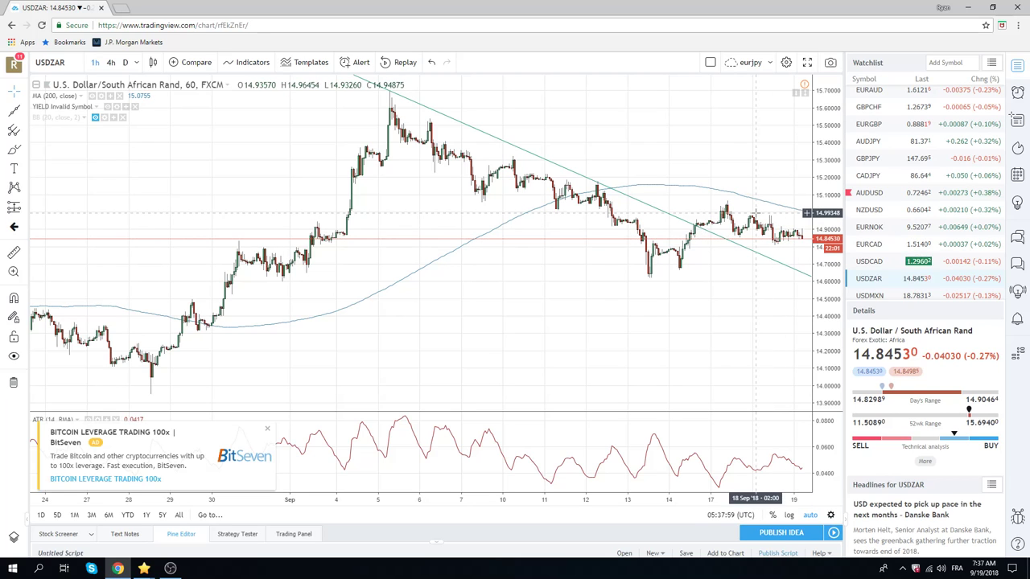
pyautogui.scroll(3, 755, 213)
pyautogui.scroll(3, 753, 211)
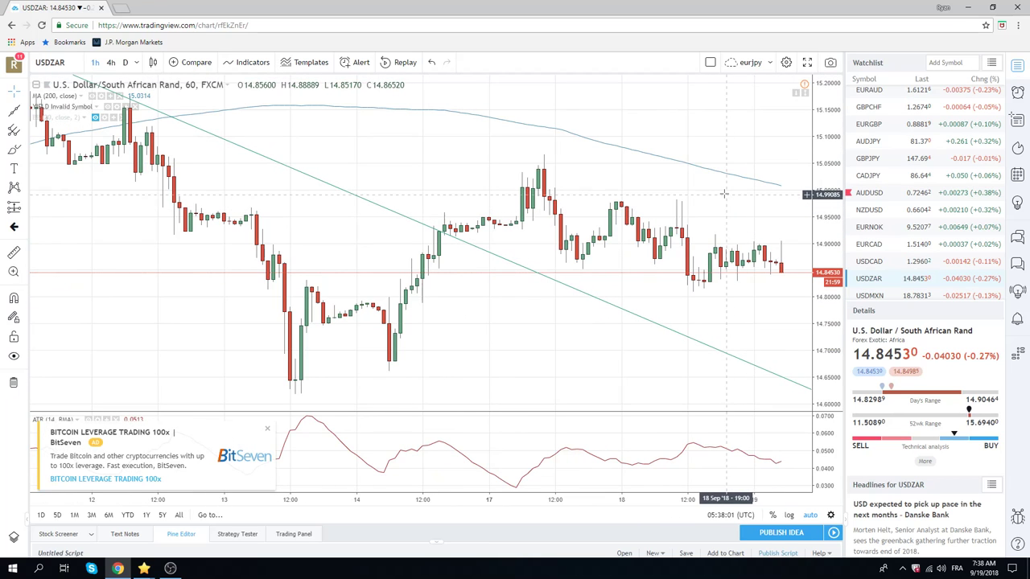
pyautogui.scroll(-3, 682, 169)
pyautogui.scroll(-3, 682, 169)
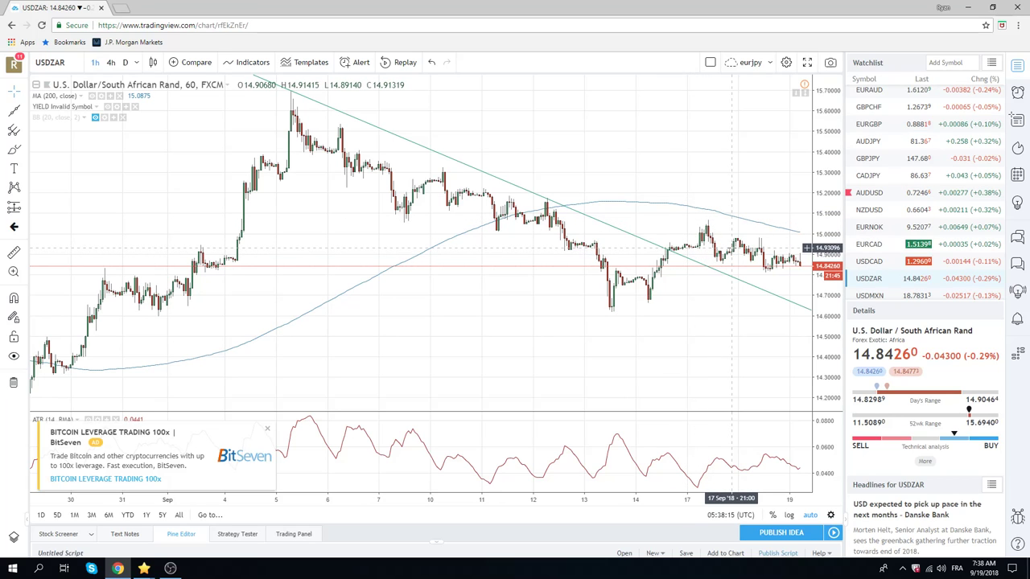
pyautogui.scroll(3, 764, 274)
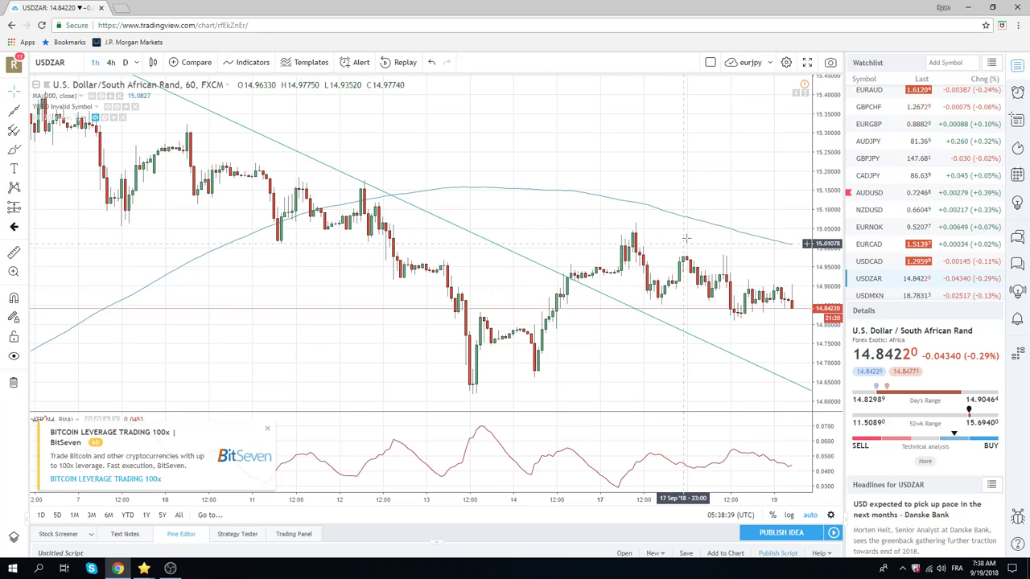
pyautogui.scroll(-3, 685, 228)
pyautogui.scroll(-1, 685, 228)
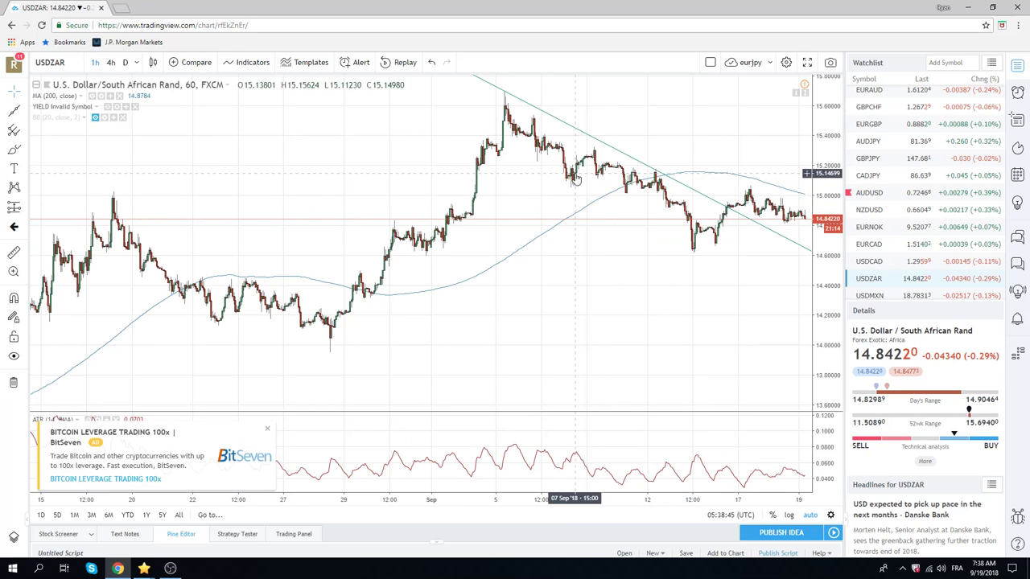
pyautogui.scroll(3, 566, 217)
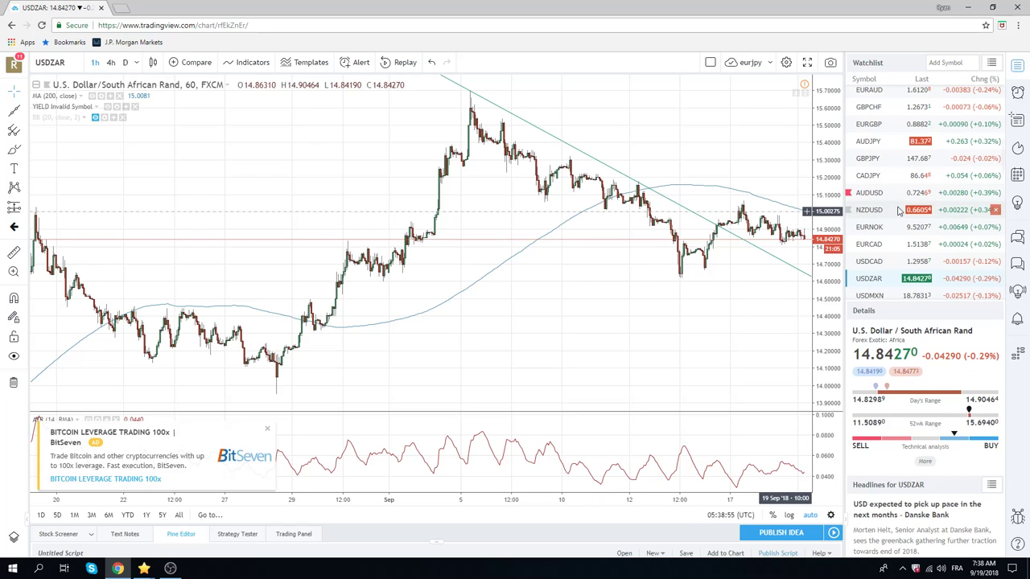
pyautogui.scroll(2, 905, 211)
pyautogui.scroll(2, 905, 212)
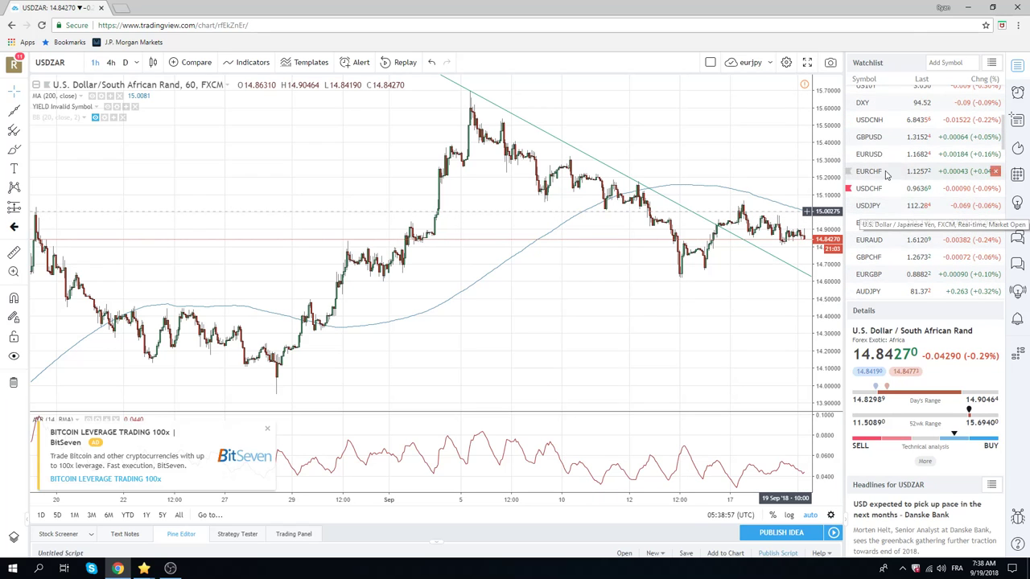